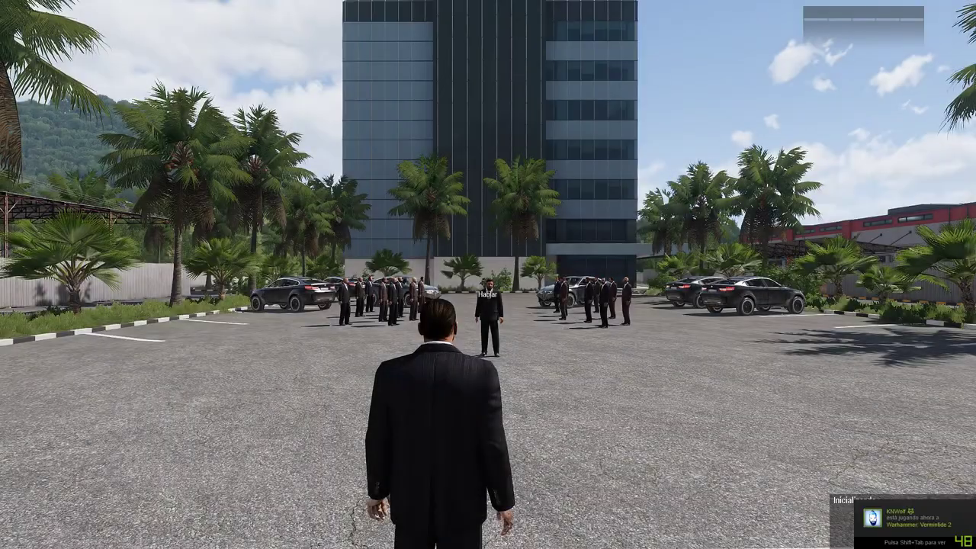
# Walk up to the black-suited man in the scenario preview and trigger his "Hablar" action.
pyautogui.press('w')
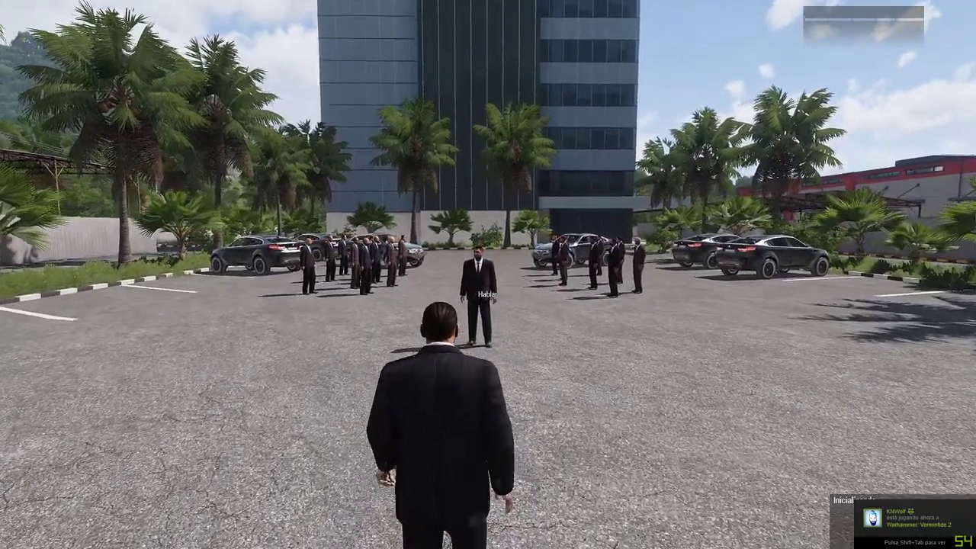
pyautogui.press('w')
pyautogui.scroll(-1, 488, 274)
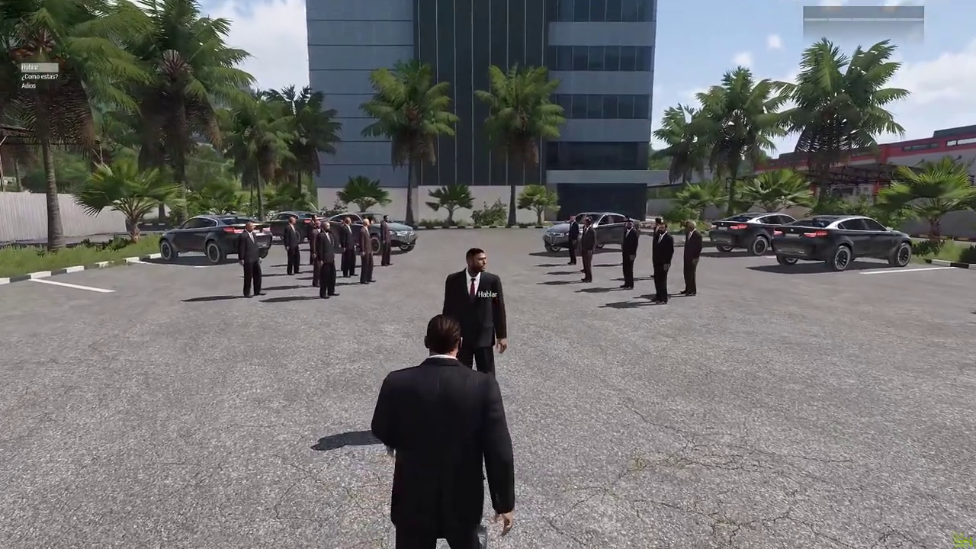
pyautogui.scroll(-1, 488, 274)
pyautogui.scroll(-1, 488, 274)
pyautogui.scroll(2, 488, 275)
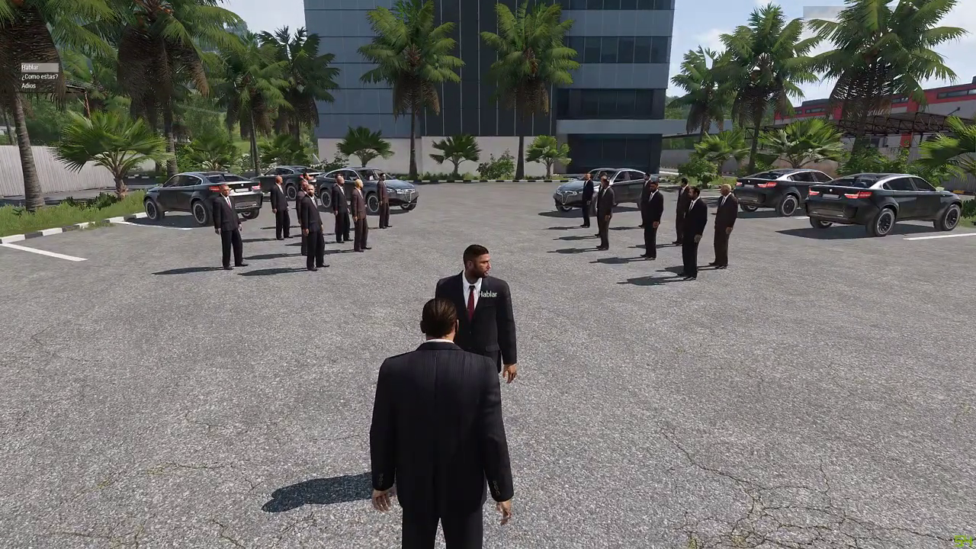
pyautogui.press('space')
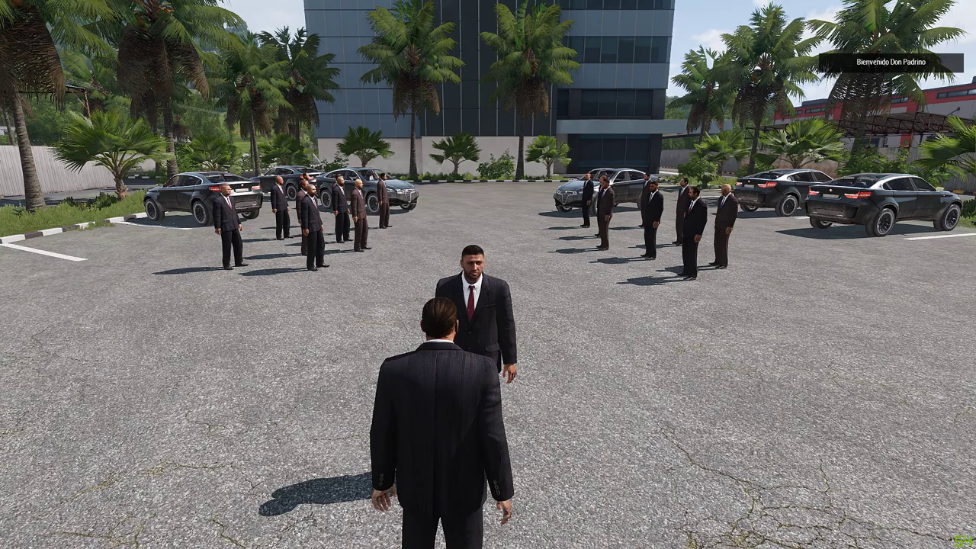
# Test the man's "¿Como estas?" and "Adios" dialogue actions.
pyautogui.scroll(-1, 488, 275)
pyautogui.scroll(-1, 488, 274)
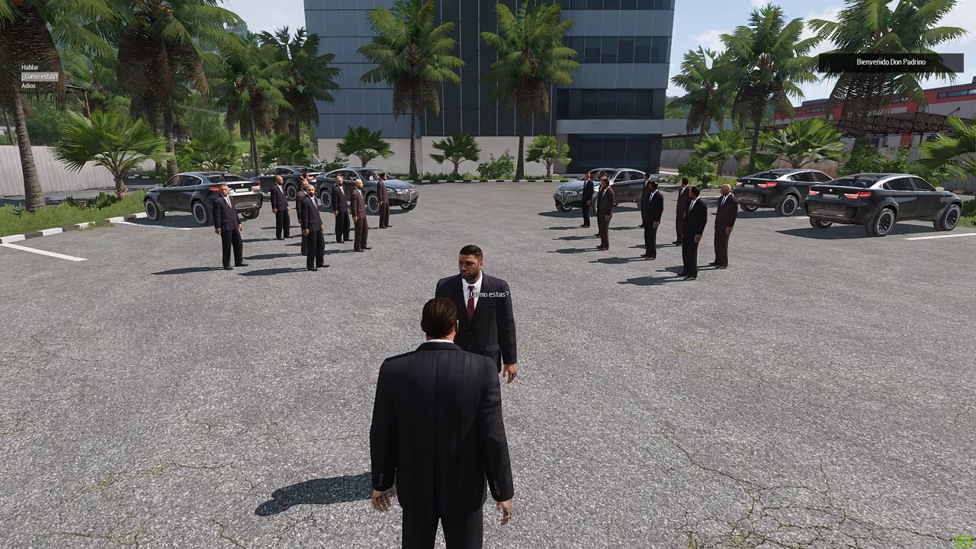
pyautogui.press('space')
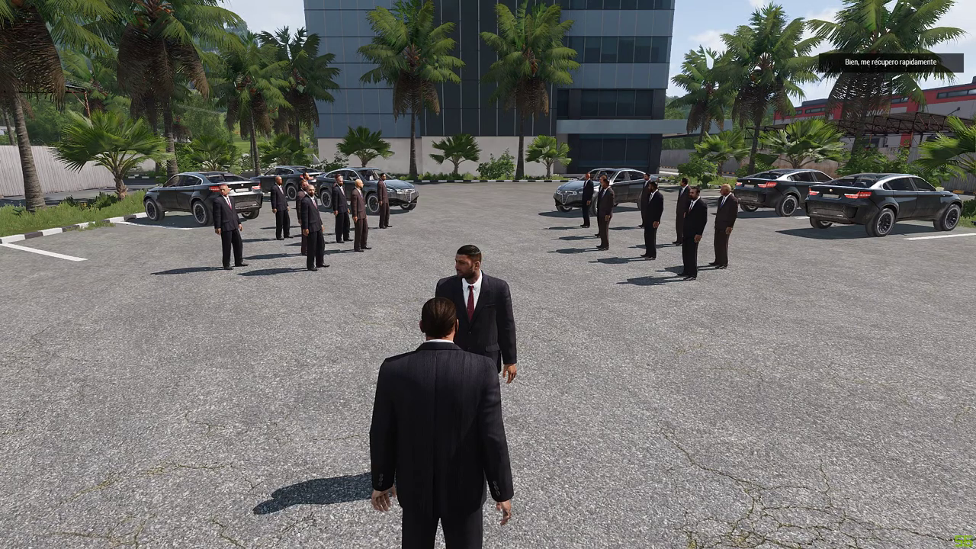
pyautogui.scroll(-1, 487, 275)
pyautogui.scroll(-1, 488, 275)
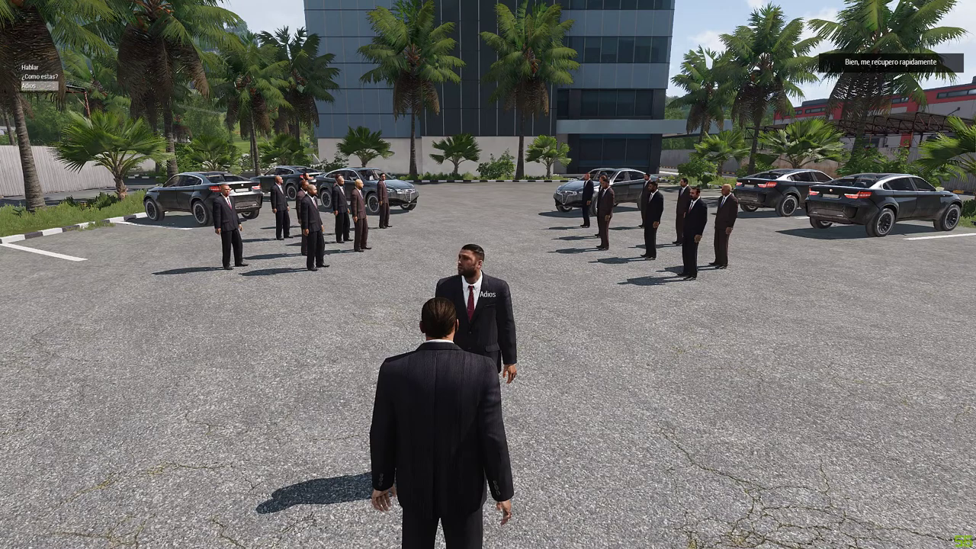
pyautogui.press('space')
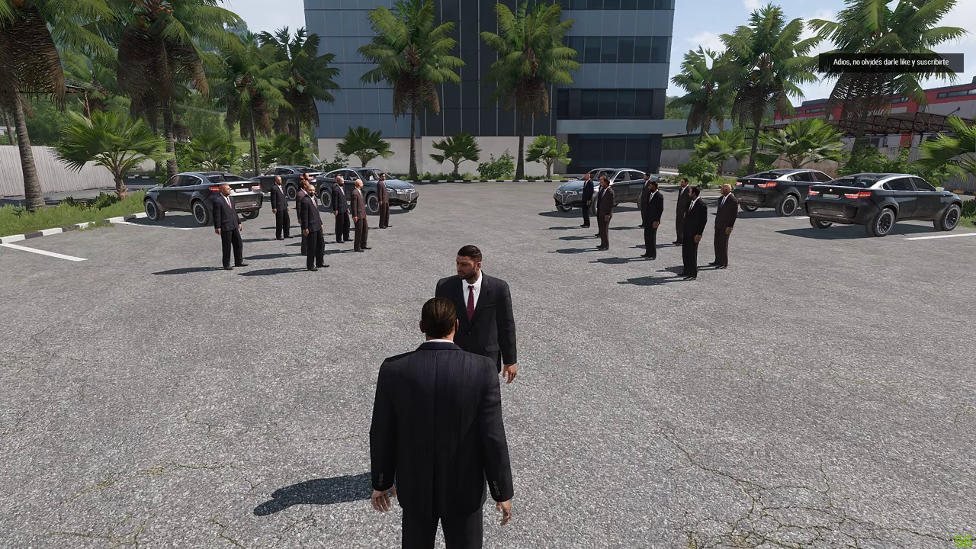
# Leave the scenario preview and return to Eden Editor.
pyautogui.moveTo(488, 274)
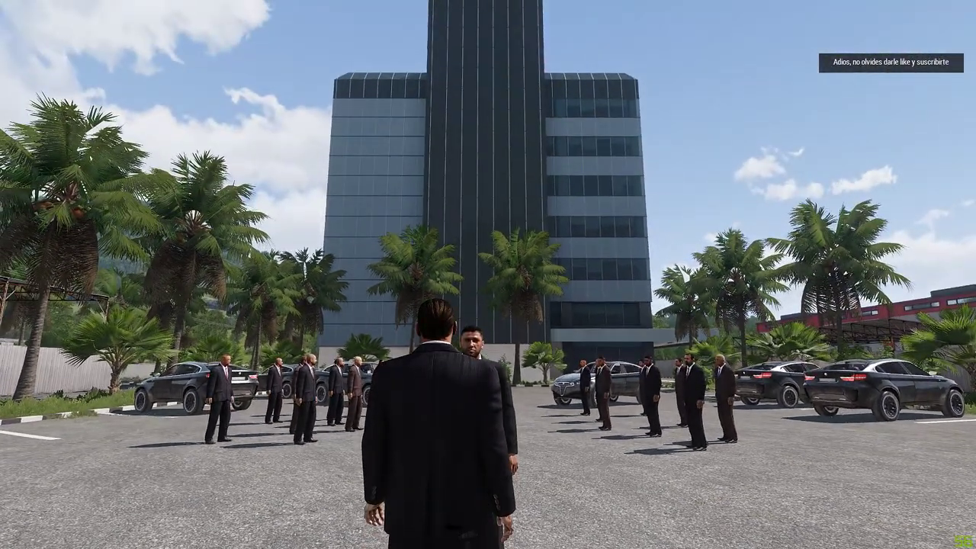
pyautogui.press('Escape')
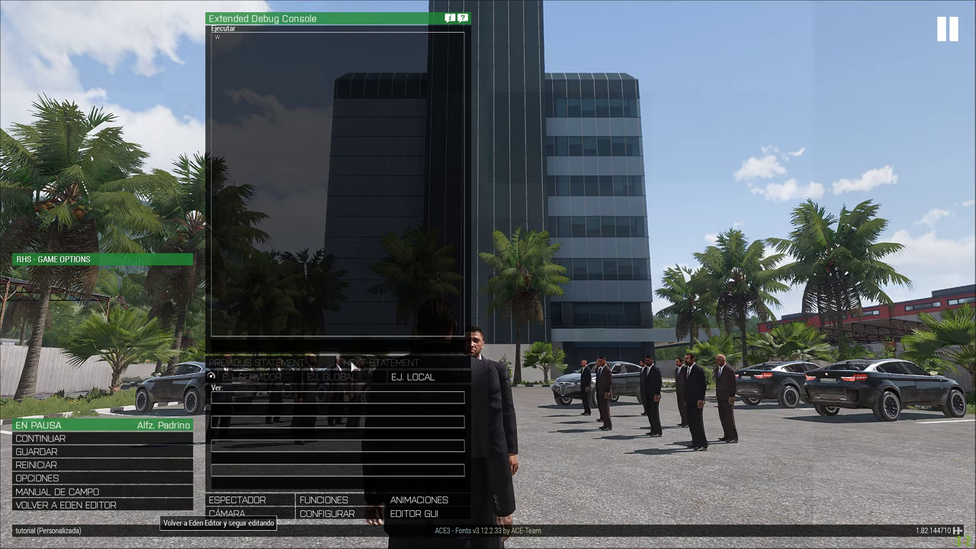
pyautogui.click(65, 505)
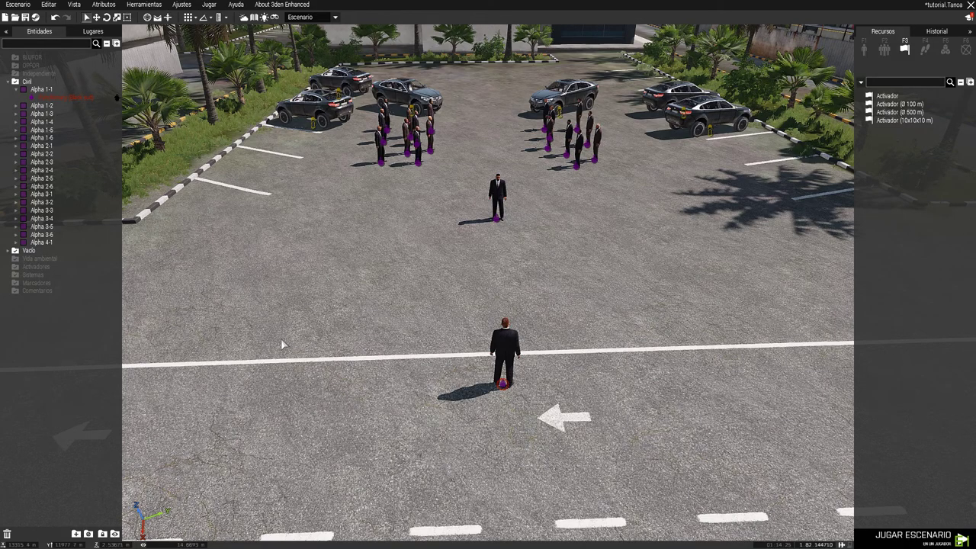
# In the init code of the functionary standing alone in front, delete the "¿Como estas?" and "Adios" actions, keeping only "Hablar".
pyautogui.press('w')
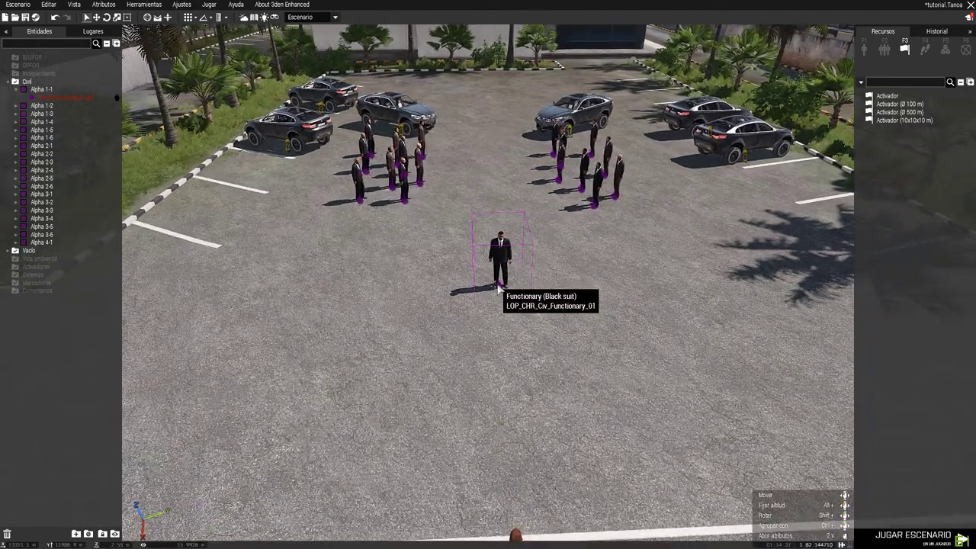
pyautogui.press('s')
pyautogui.press('w')
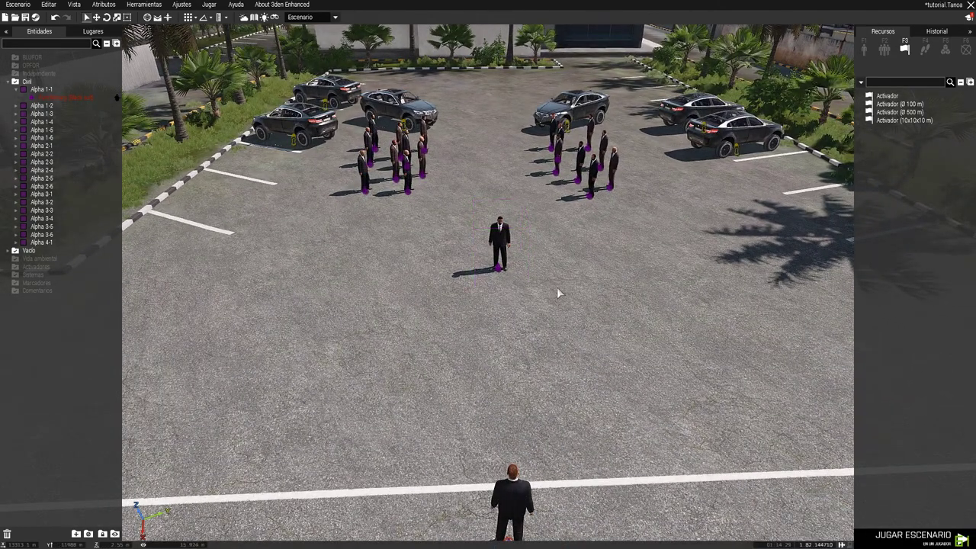
pyautogui.scroll(3, 556, 286)
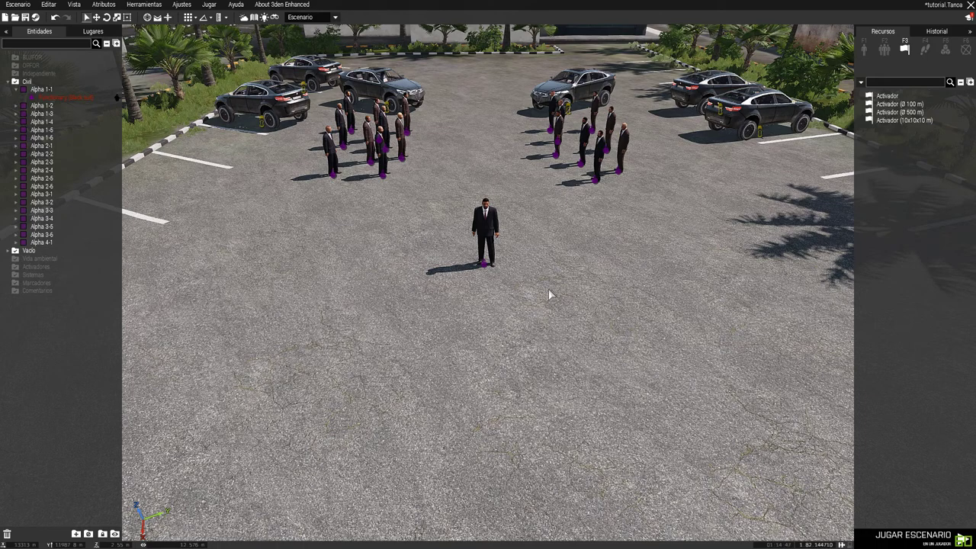
pyautogui.doubleClick(485, 271)
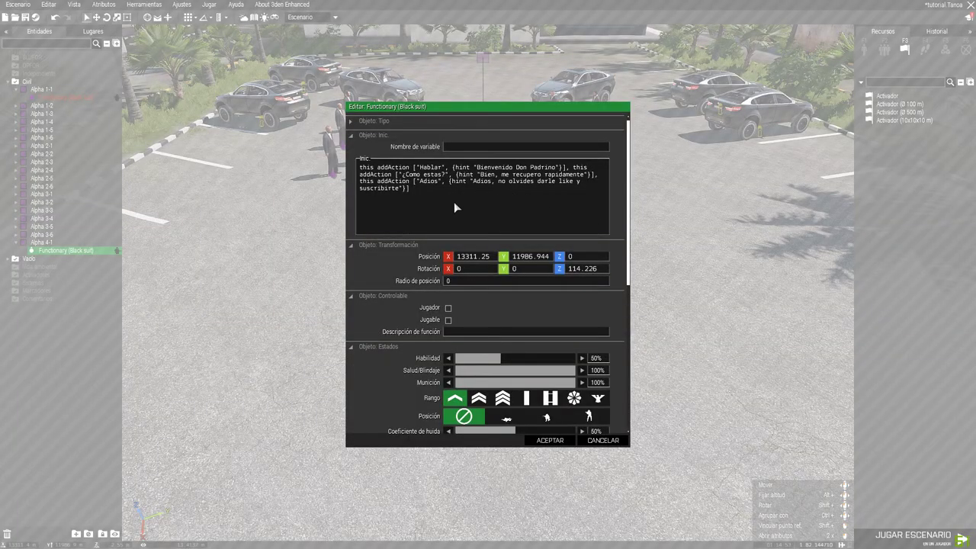
pyautogui.moveTo(453, 206); pyautogui.dragTo(358, 165)
pyautogui.click(428, 187)
pyautogui.moveTo(425, 197); pyautogui.dragTo(570, 167)
pyautogui.press('BackSpace')
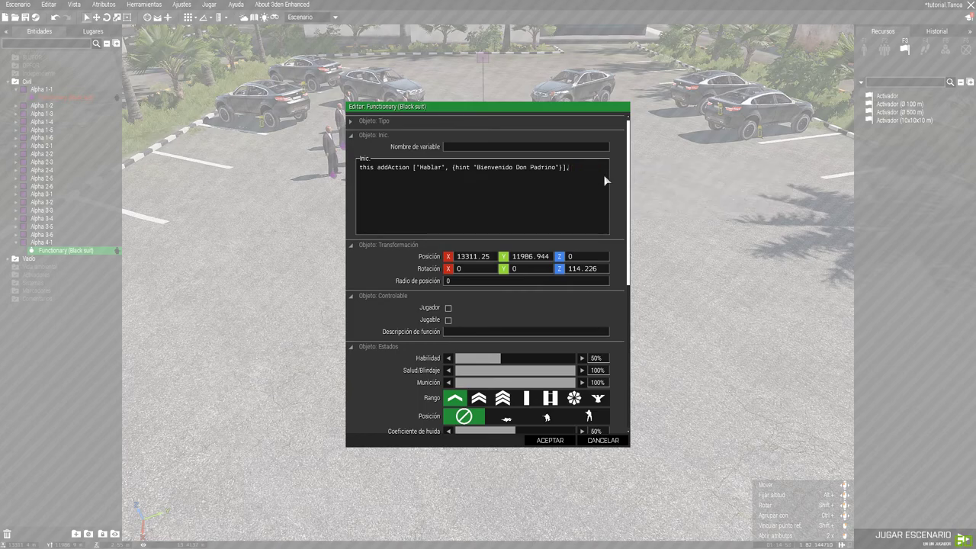
# Copy the remaining "Hablar" addAction statement from the functionary's init code, without its trailing separator.
pyautogui.moveTo(537, 177); pyautogui.dragTo(292, 175)
pyautogui.hotkey('ctrl', 'c')
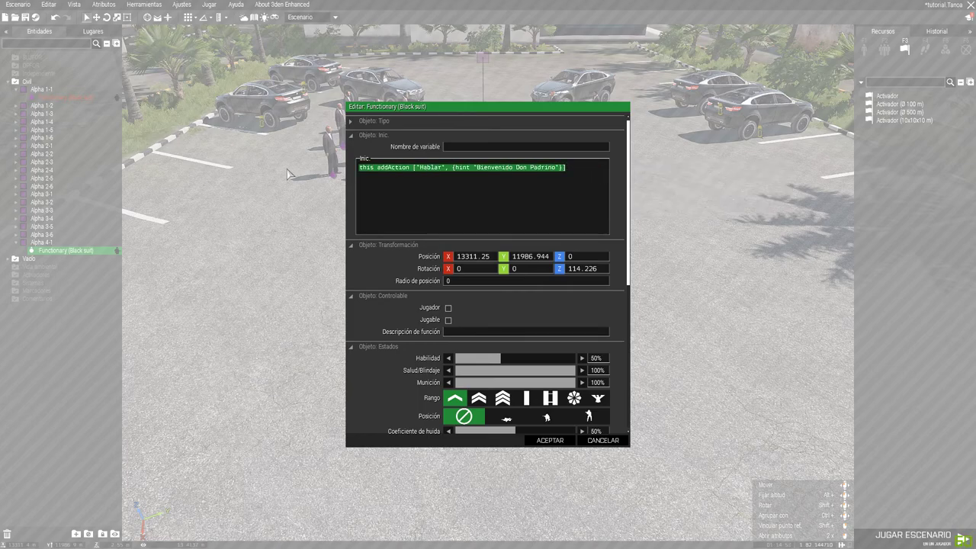
pyautogui.click(578, 167)
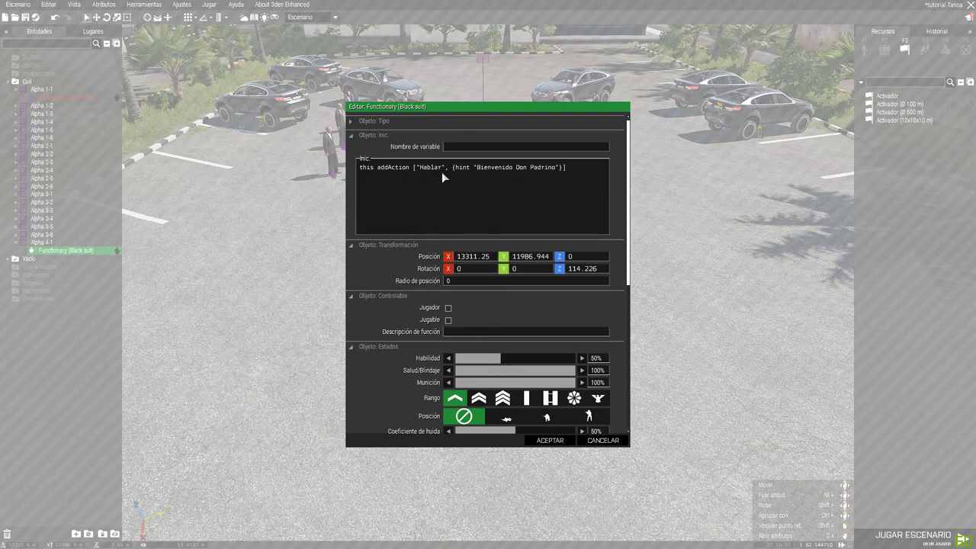
# Change the action's label in the init code from "Hablar" to "Preguntar".
pyautogui.moveTo(442, 170); pyautogui.dragTo(421, 171)
pyautogui.write('Interroga')
pyautogui.press('BackSpace')
pyautogui.press('BackSpace')
pyautogui.press('BackSpace')
pyautogui.press('BackSpace')
pyautogui.press('BackSpace')
pyautogui.press('BackSpace')
pyautogui.press('BackSpace')
pyautogui.press('BackSpace')
pyautogui.press('BackSpace')
pyautogui.write('Rreguntas')
# Replace the hint text with "El objetivo esta al sur" and accept the functionary's attributes.
pyautogui.moveTo(492, 171); pyautogui.dragTo(488, 169)
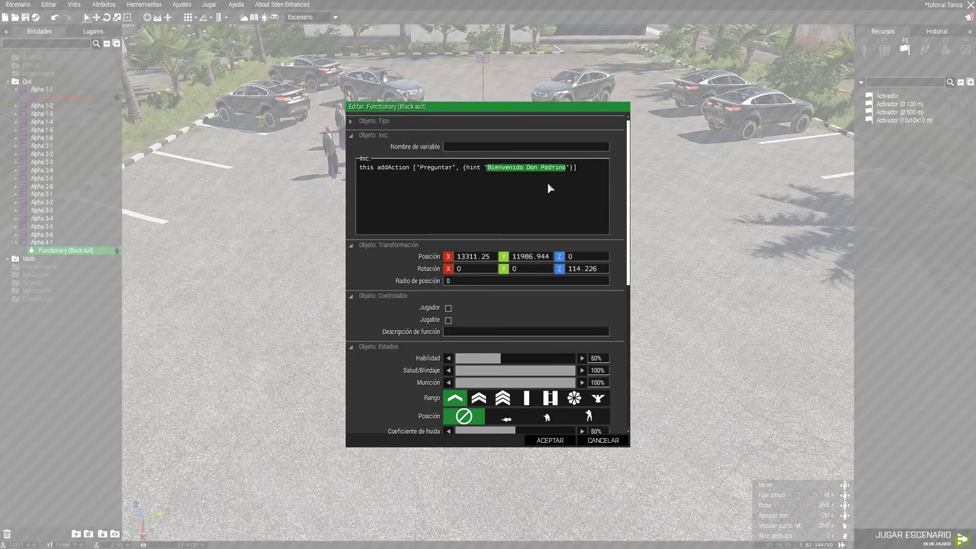
pyautogui.write('El objetivo esta al sur')
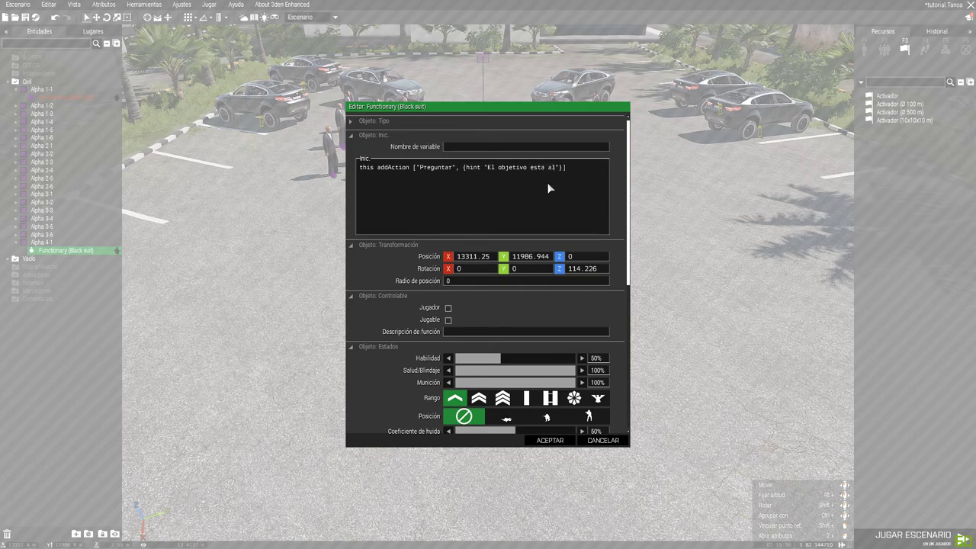
pyautogui.click(555, 440)
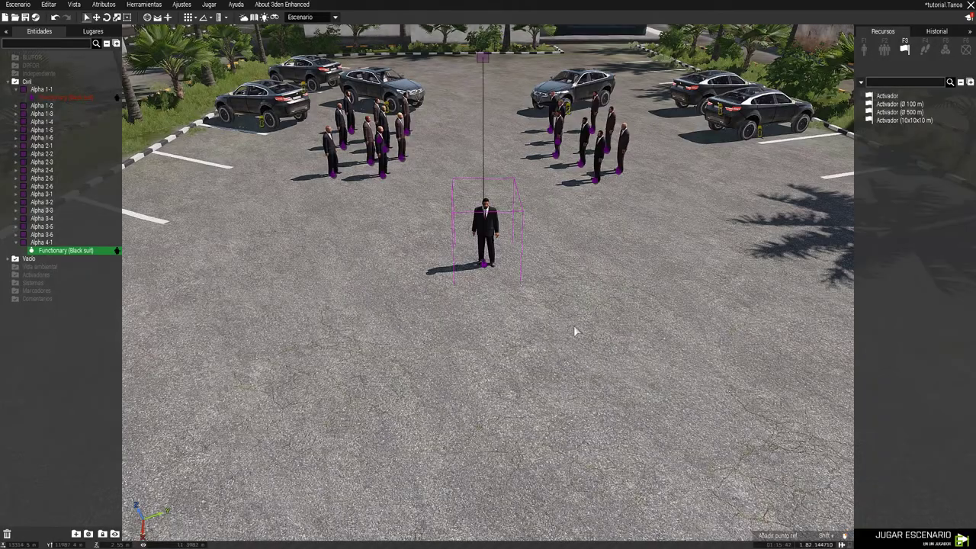
pyautogui.doubleClick(485, 263)
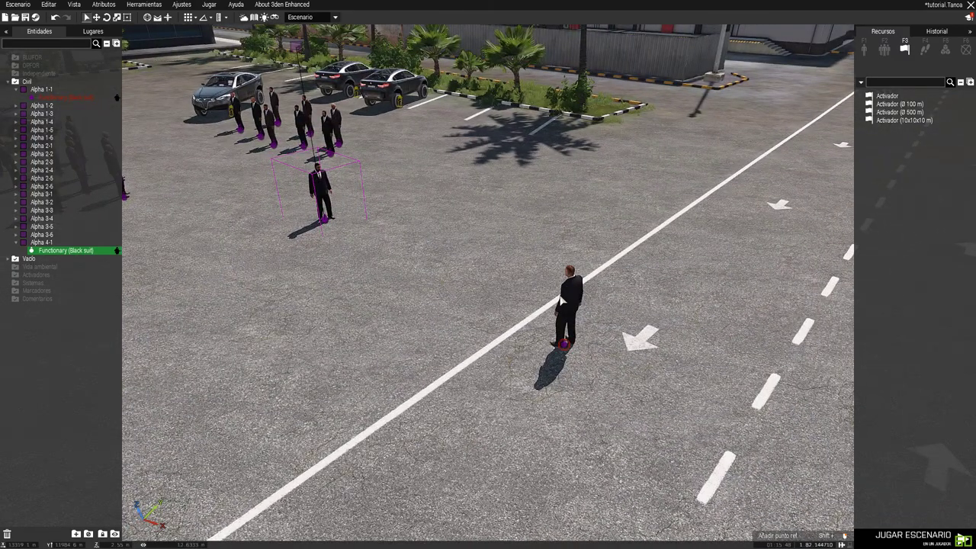
pyautogui.press('w')
pyautogui.press('a')
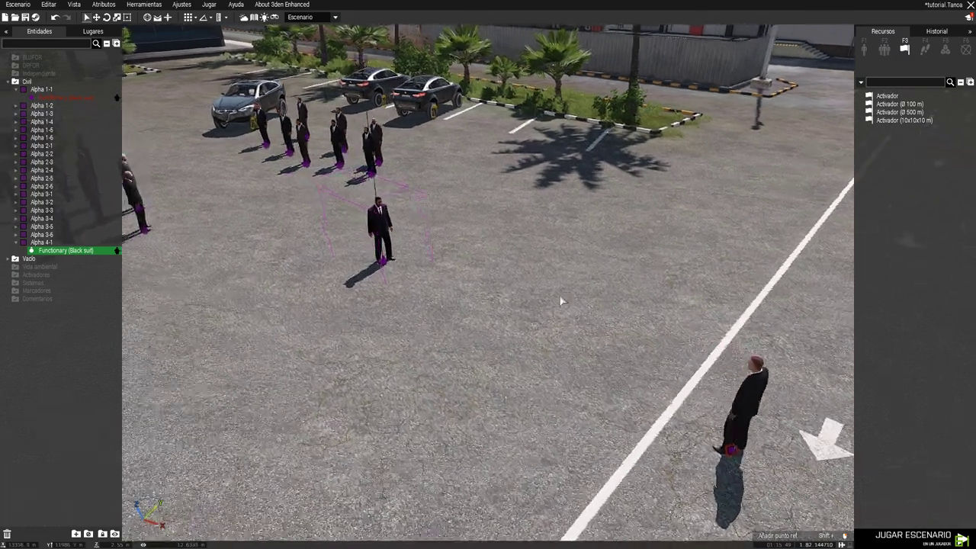
pyautogui.moveTo(561, 300); pyautogui.dragTo(547, 320, button='right')
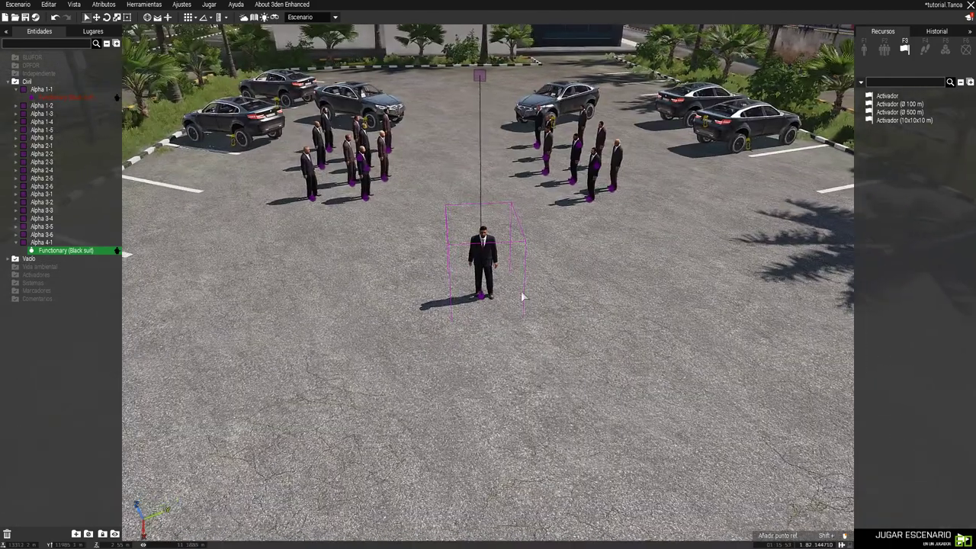
# Place a 10x10x10 m trigger at the functionary's feet, then delete it.
pyautogui.click(900, 112)
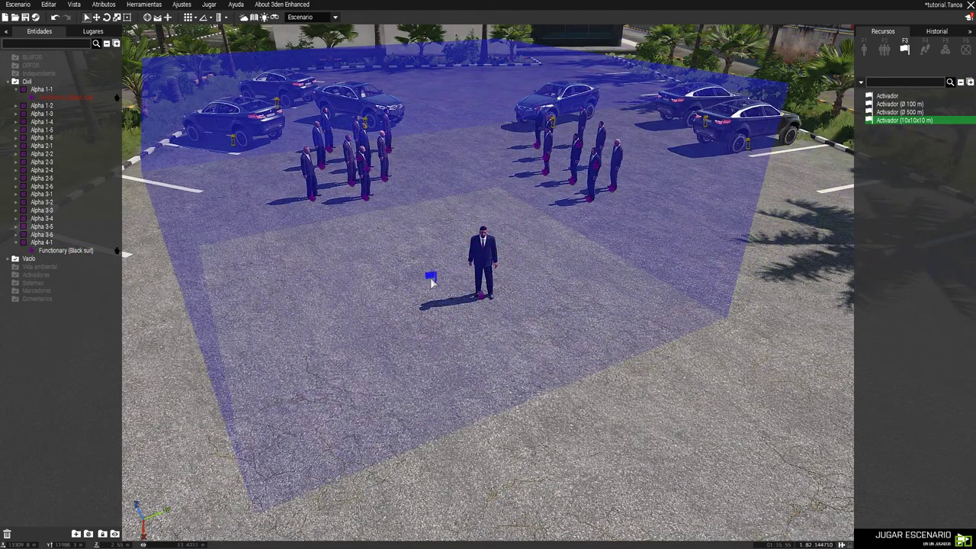
pyautogui.click(477, 294)
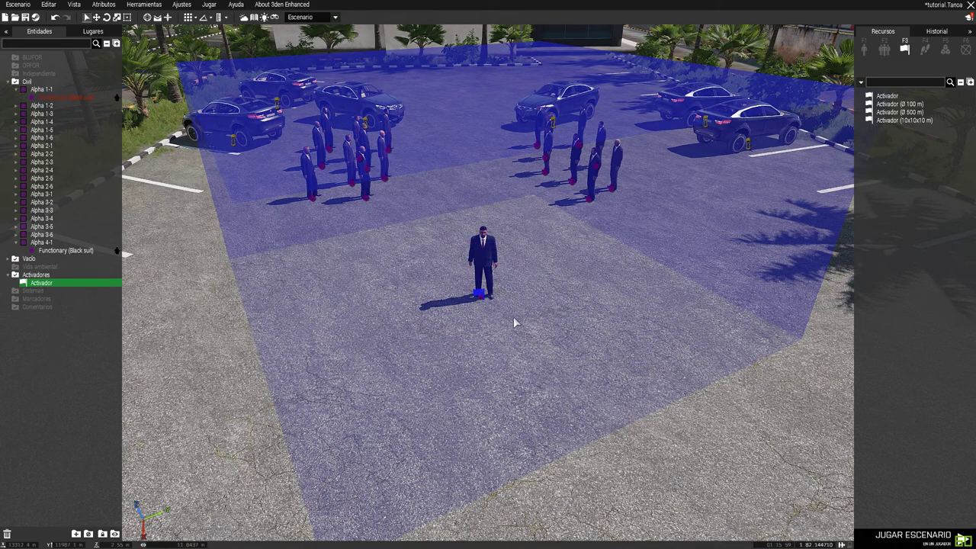
pyautogui.moveTo(514, 319); pyautogui.dragTo(484, 308, button='right')
pyautogui.moveTo(722, 68); pyautogui.dragTo(786, 87, button='right')
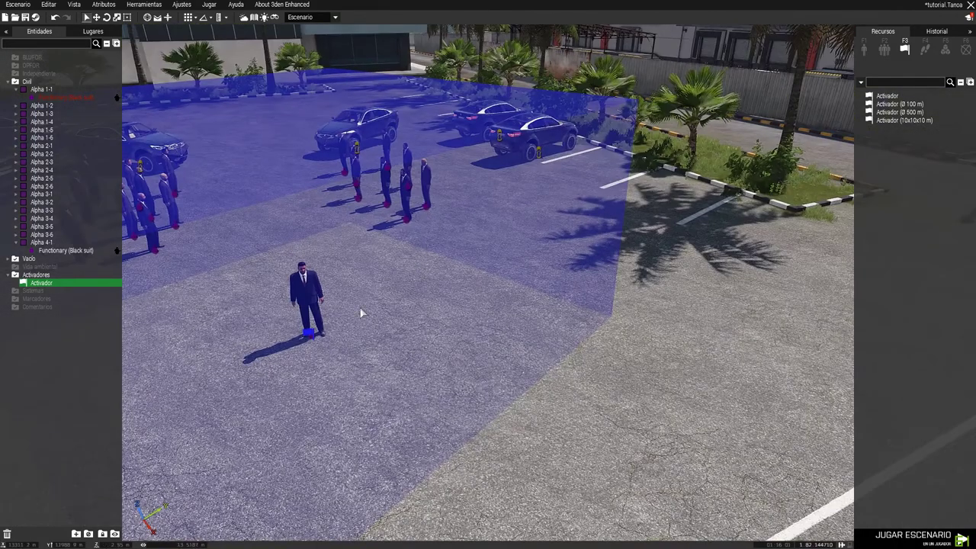
pyautogui.press('Delete')
# Append a semicolon after the "Preguntar" action in the functionary's init code and accept the attributes.
pyautogui.press('w')
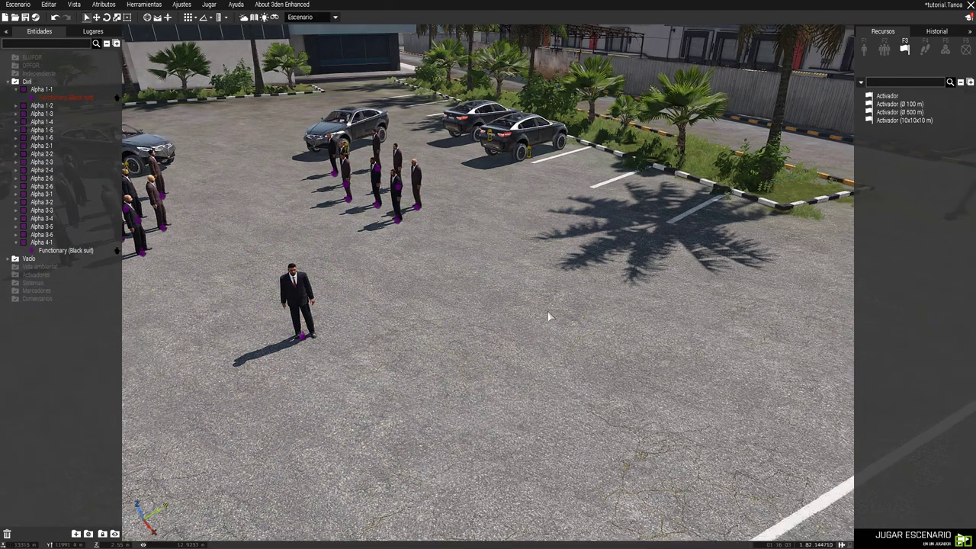
pyautogui.moveTo(549, 316); pyautogui.dragTo(515, 315, button='right')
pyautogui.press('w')
pyautogui.press('s')
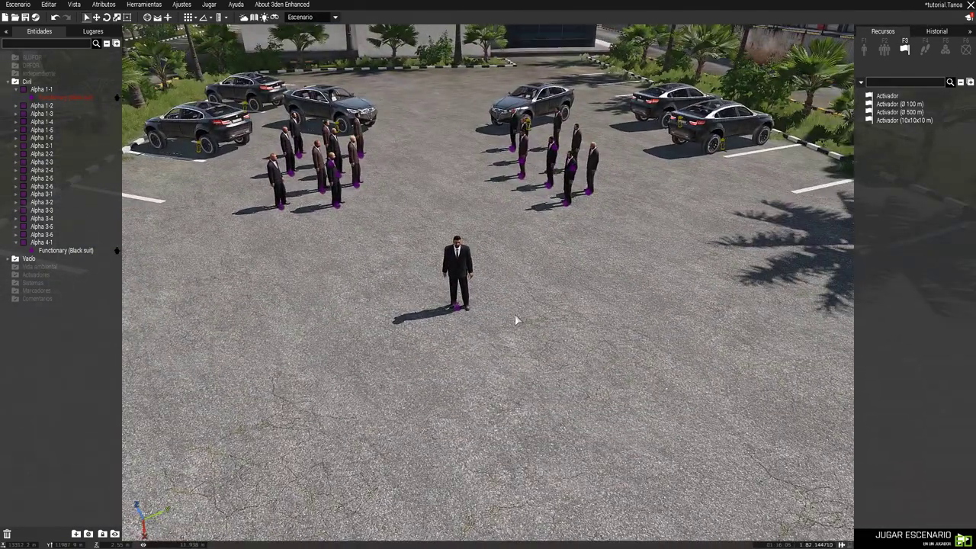
pyautogui.doubleClick(463, 275)
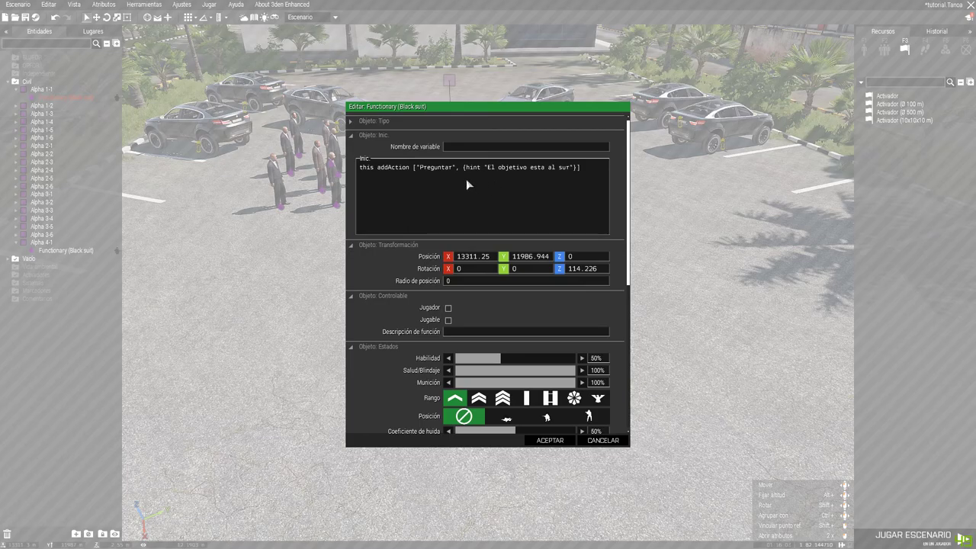
pyautogui.click(587, 170)
pyautogui.hotkey('ctrl', 'a')
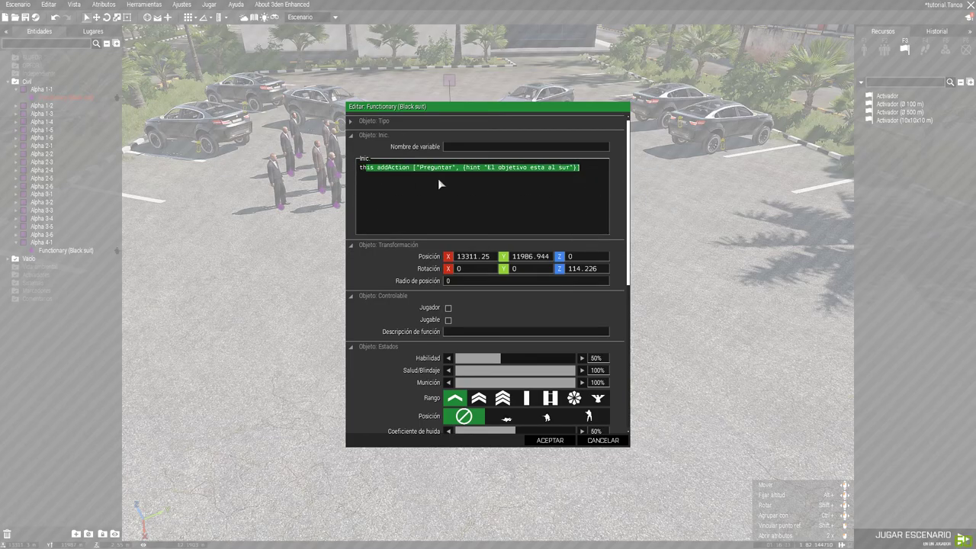
pyautogui.click(483, 169)
pyautogui.moveTo(582, 169); pyautogui.dragTo(310, 160)
pyautogui.click(587, 169)
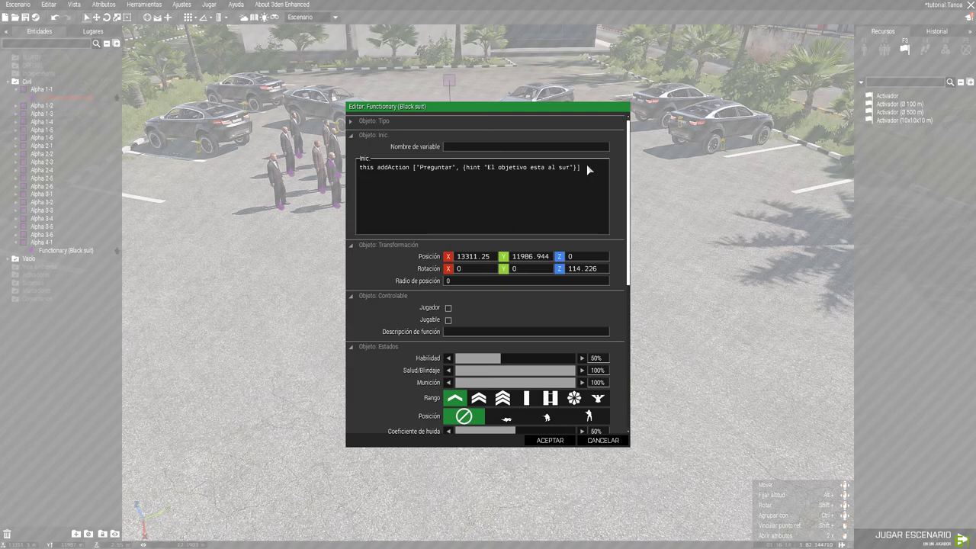
pyautogui.write(';')
pyautogui.press('Return')
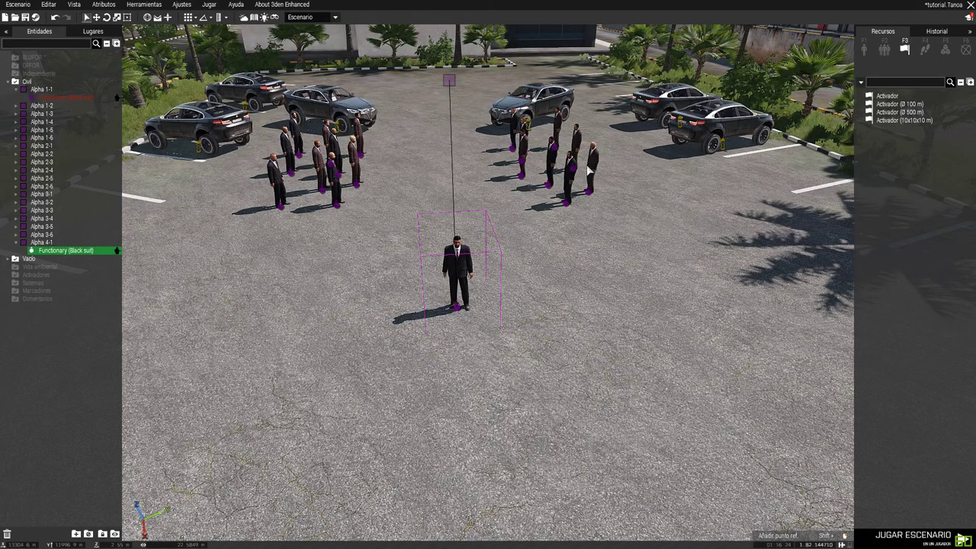
# Paste the copied "Hablar" addAction statement after the "Preguntar" action in the functionary's init code.
pyautogui.doubleClick(455, 303)
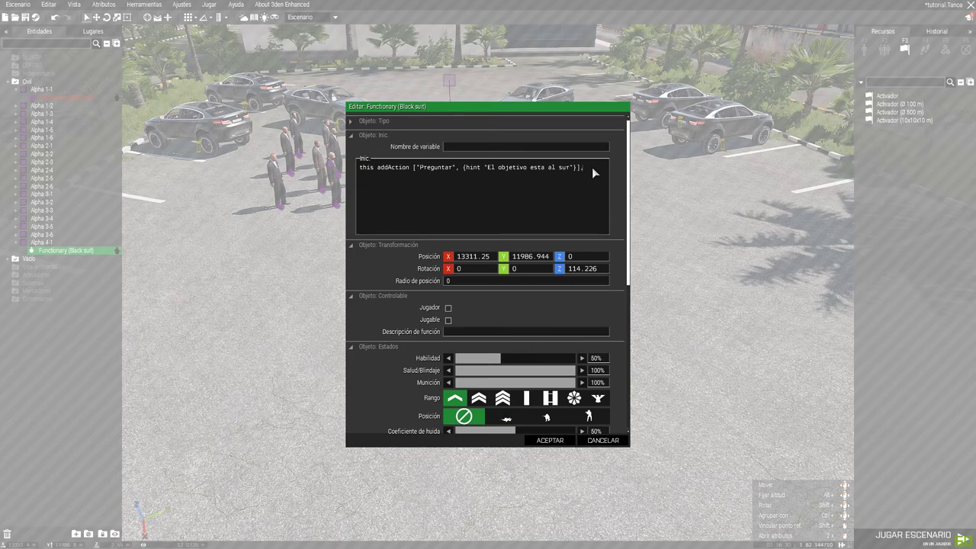
pyautogui.hotkey('ctrl', 'v')
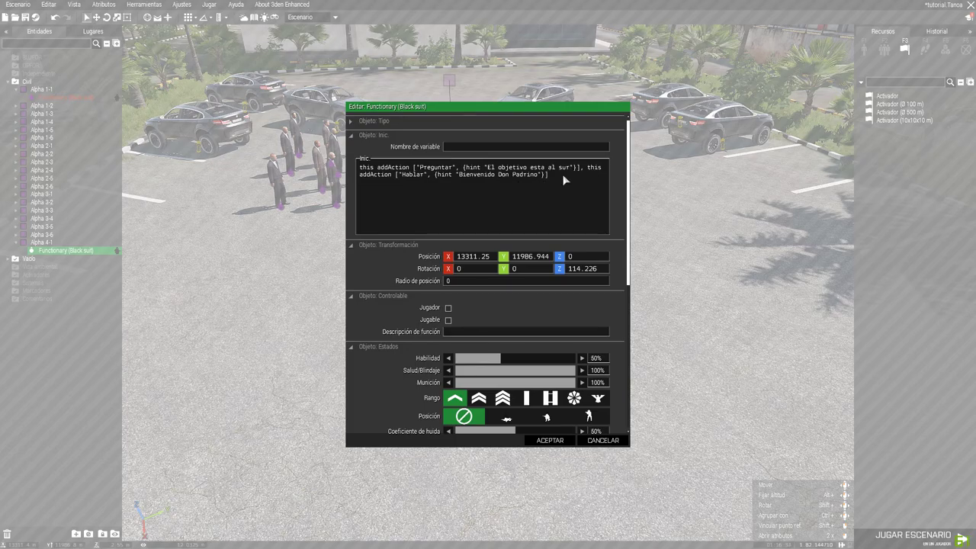
# In the functionary's init code, rename the "Hablar" action to "hola", change its hint to "adios", and accept the attributes.
pyautogui.moveTo(359, 168); pyautogui.dragTo(547, 174)
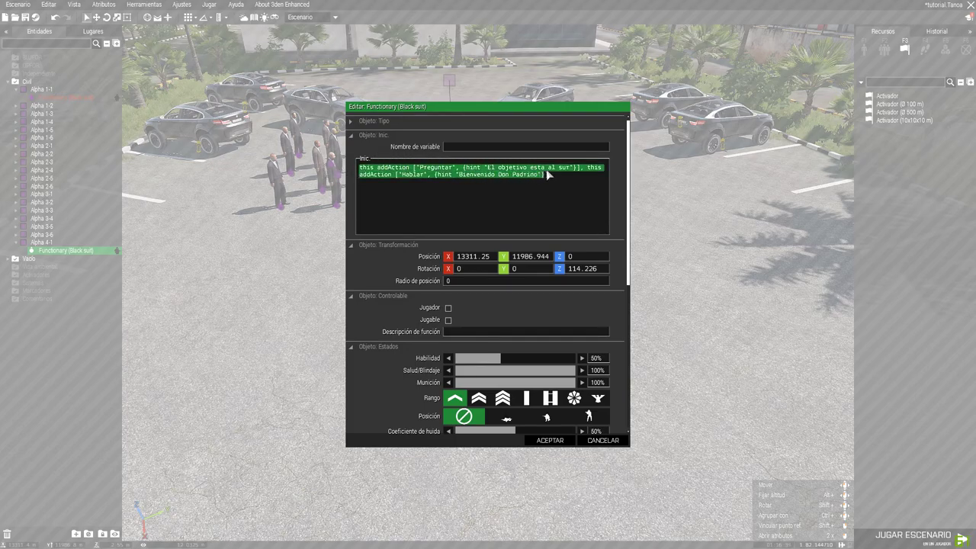
pyautogui.click(461, 177)
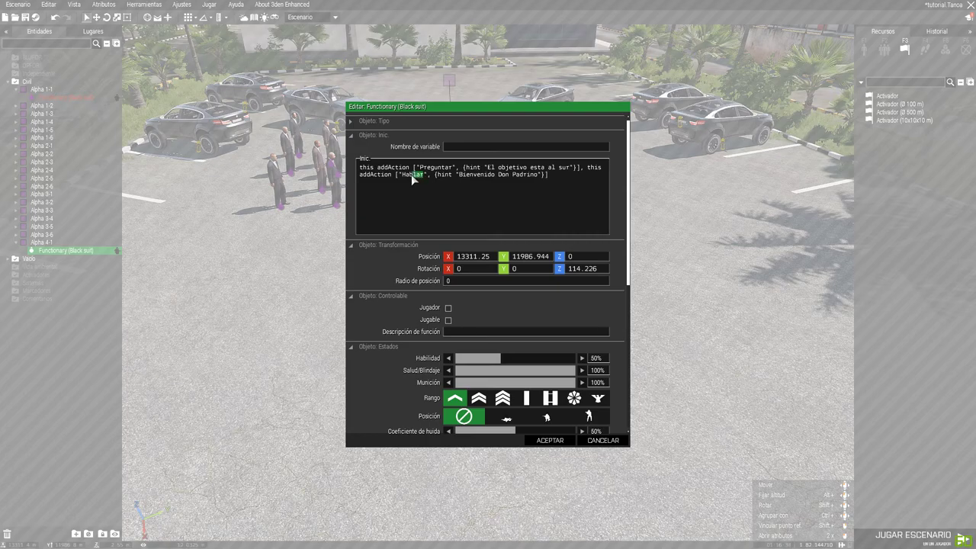
pyautogui.moveTo(412, 178); pyautogui.dragTo(402, 178)
pyautogui.write('hola')
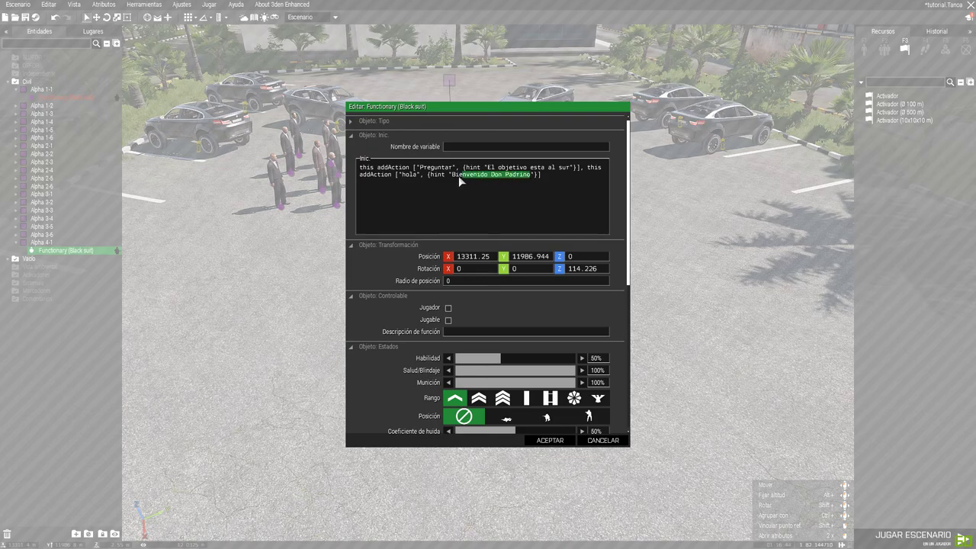
pyautogui.write('adios')
pyautogui.click(545, 440)
# Play the scenario, test the "Preguntar" and "hola" actions on the functionary, and return to the editor.
pyautogui.hotkey('ctrl', 'r')
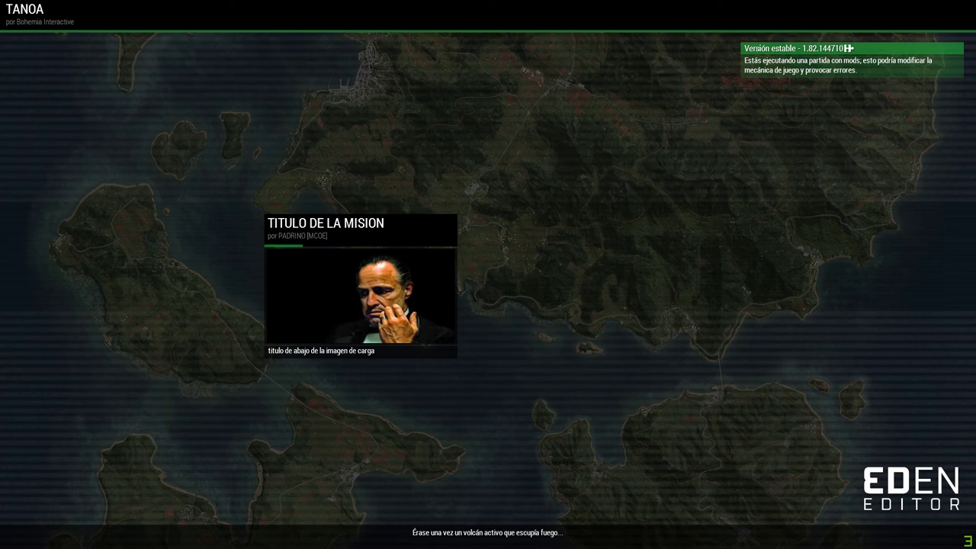
pyautogui.scroll(-1, 488, 274)
pyautogui.press('w')
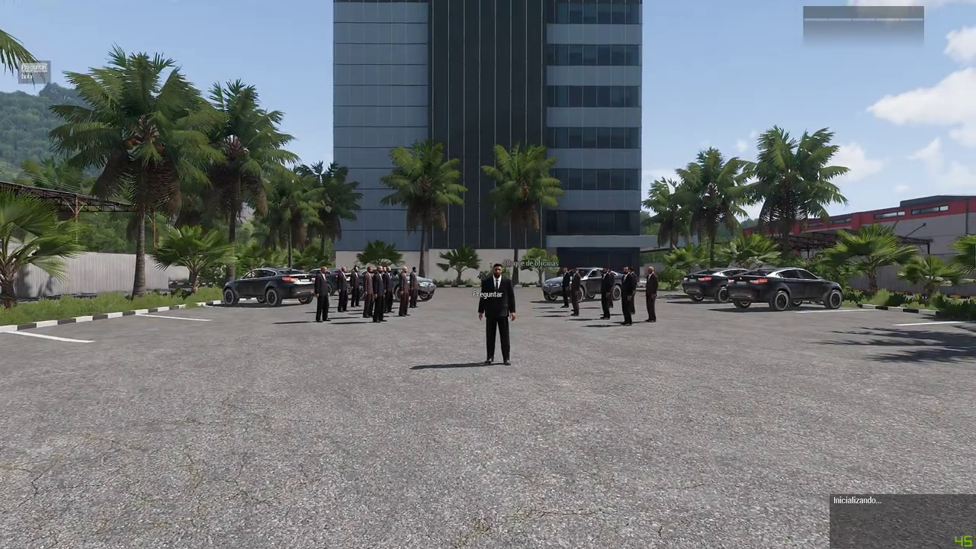
pyautogui.scroll(-1, 488, 275)
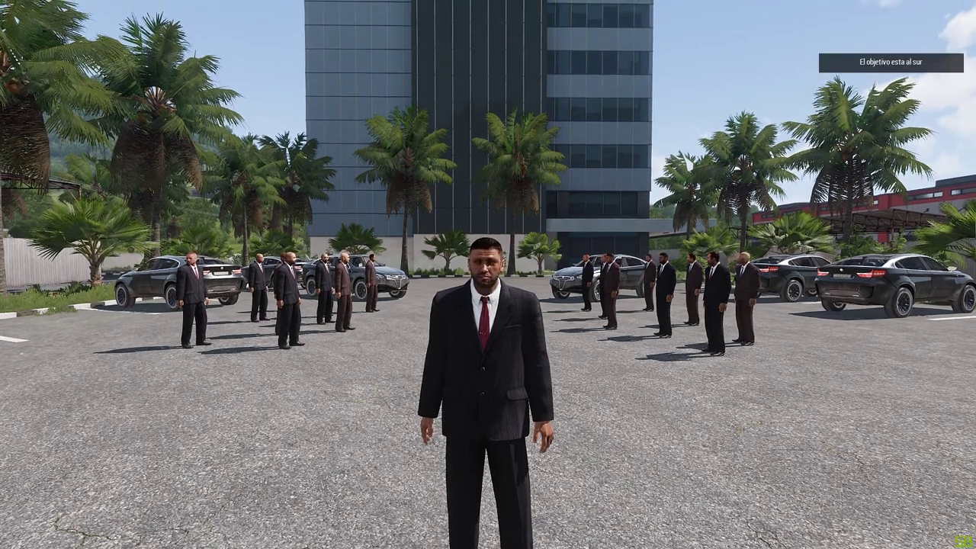
pyautogui.scroll(-1, 488, 274)
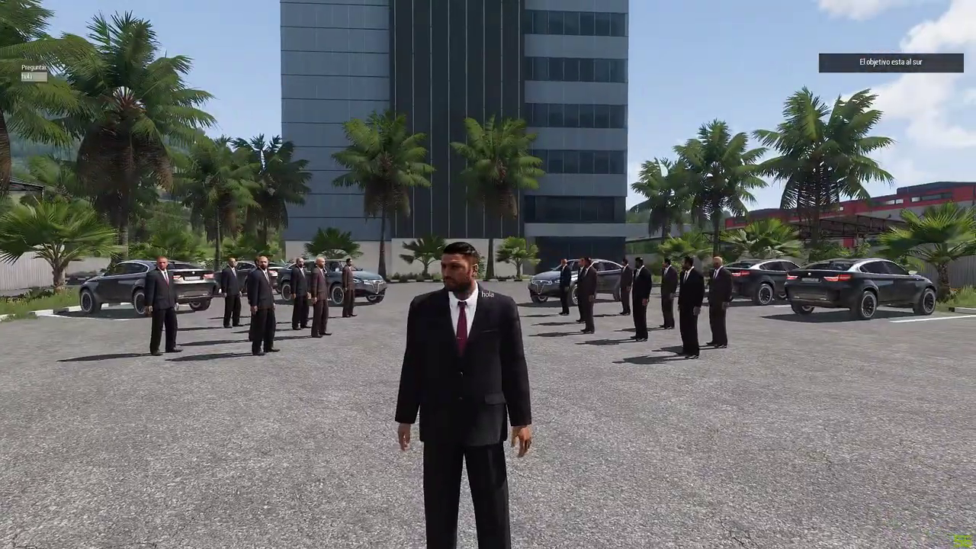
pyautogui.press('space')
pyautogui.scroll(1, 488, 274)
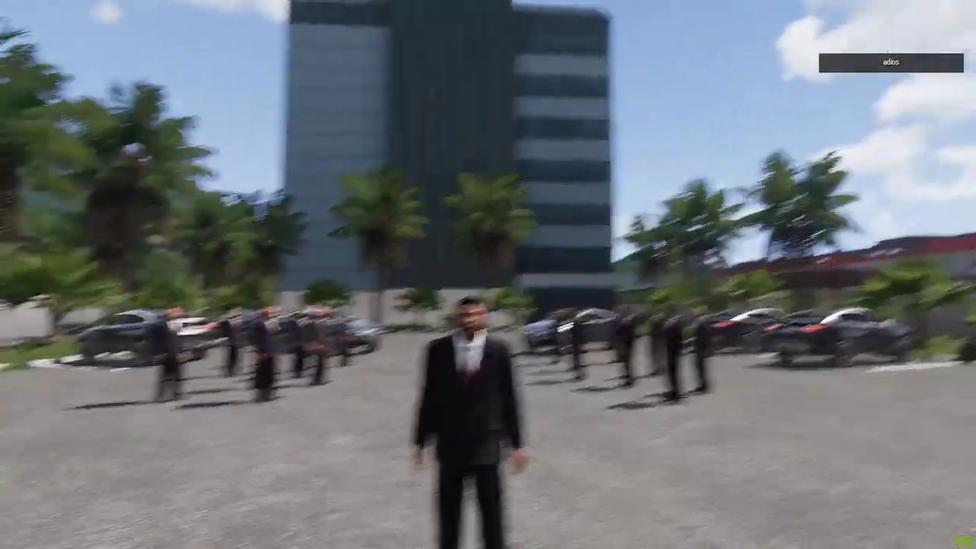
pyautogui.press('w')
pyautogui.press('w')
pyautogui.scroll(1, 488, 274)
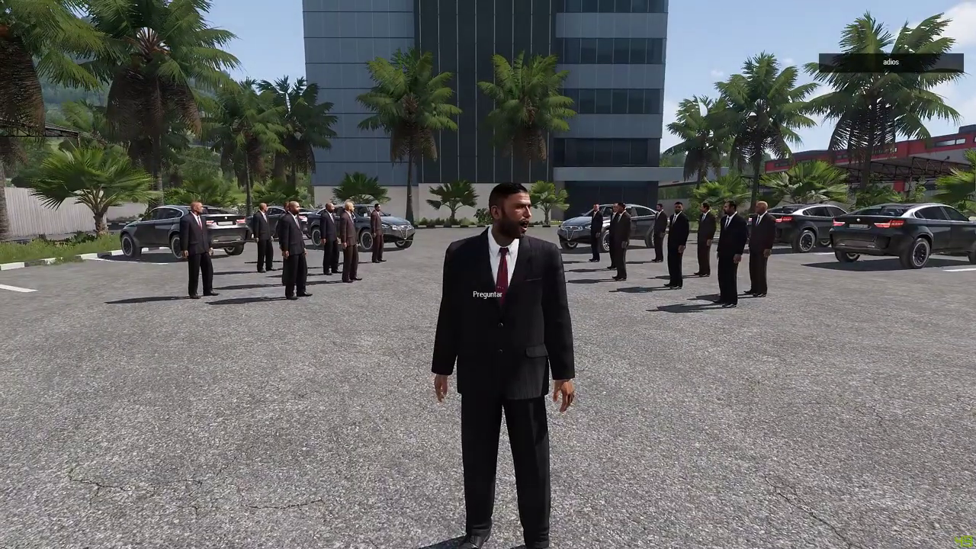
pyautogui.press('Escape')
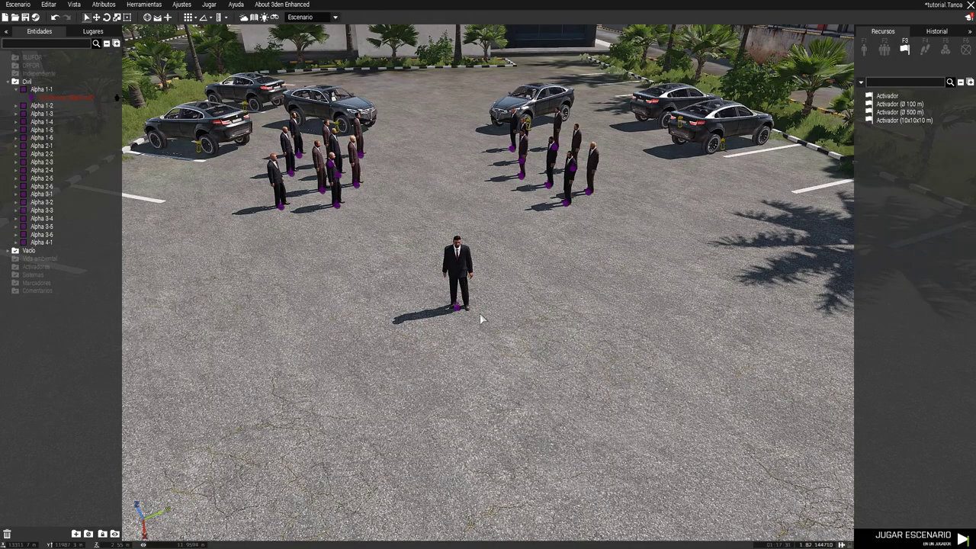
# Delete the "hola" addAction statement and its separator from the functionary's init code, keeping only the "Preguntar" action.
pyautogui.scroll(2, 479, 312)
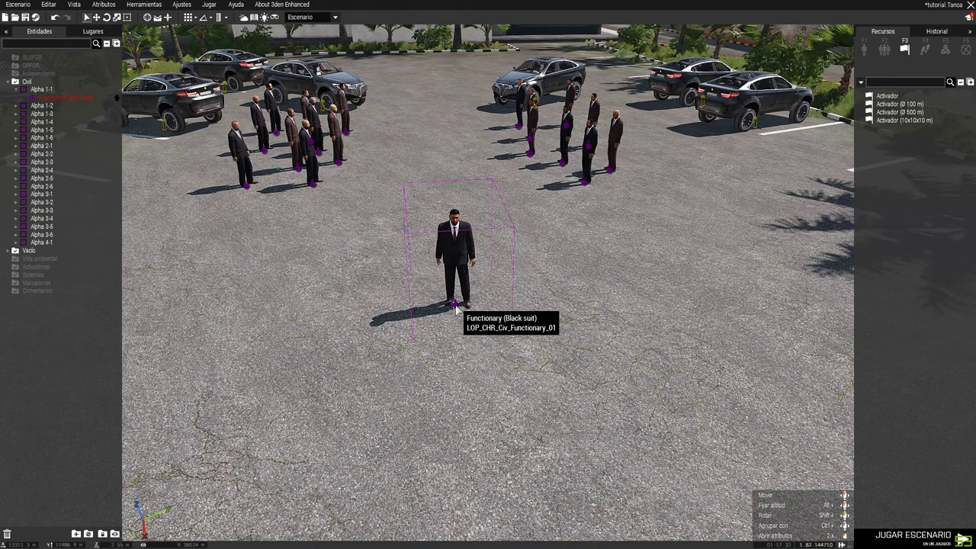
pyautogui.doubleClick(455, 303)
pyautogui.moveTo(506, 218); pyautogui.dragTo(575, 174)
pyautogui.press('BackSpace')
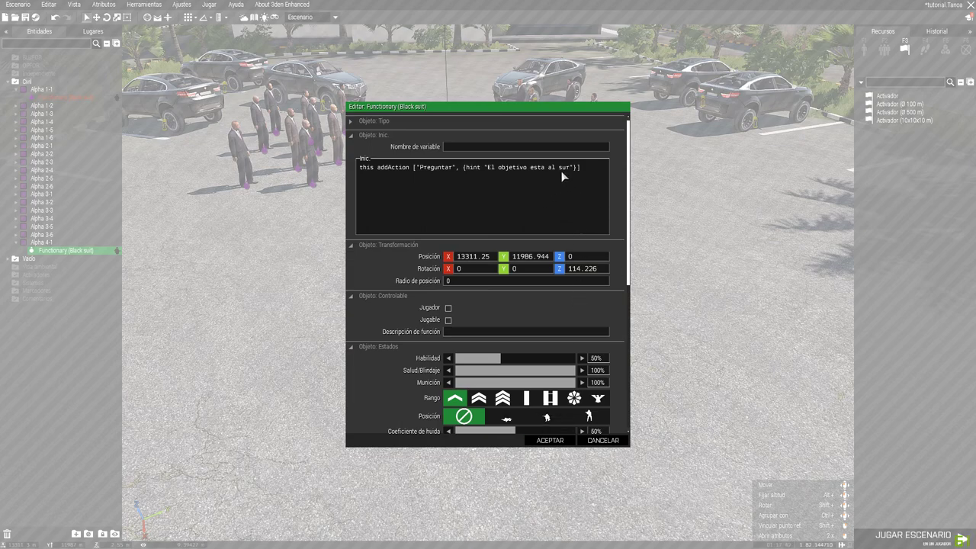
pyautogui.moveTo(568, 174); pyautogui.dragTo(490, 169)
pyautogui.click(489, 169)
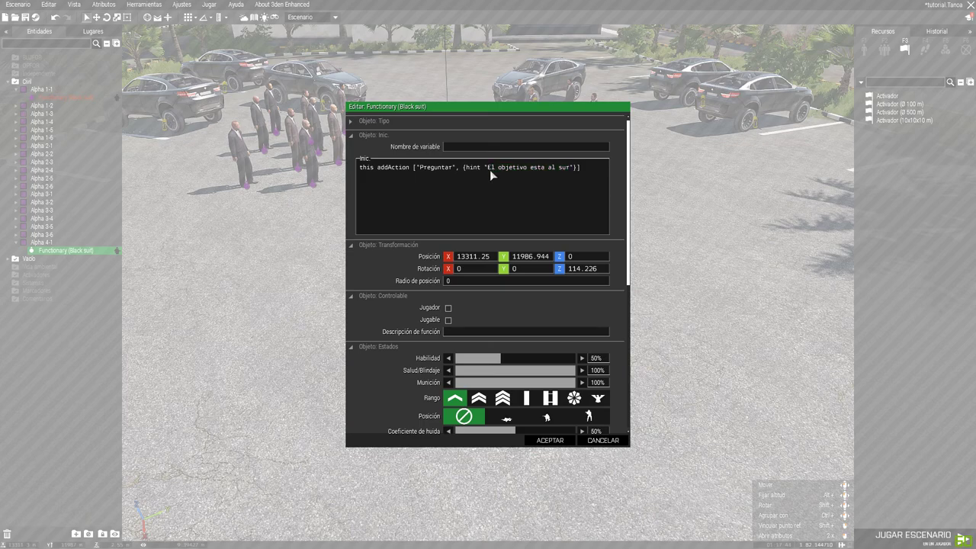